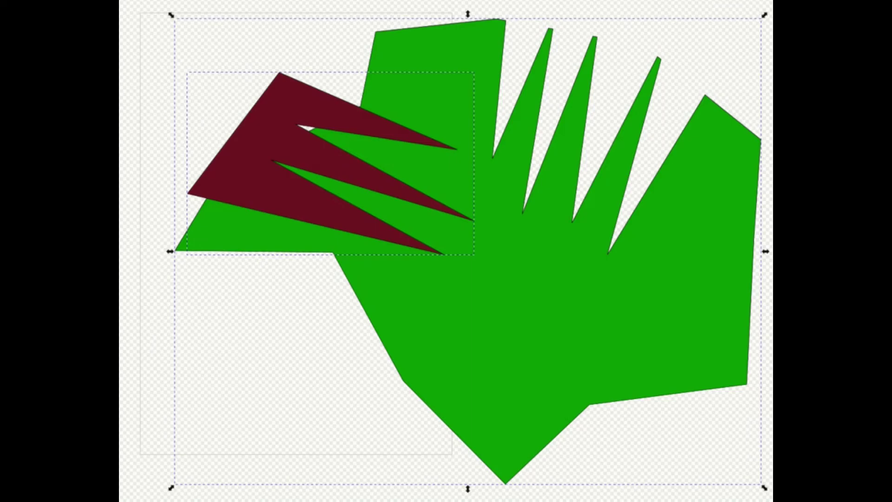
- Subtract the dark red jagged shape from the green polygon with Difference (Ctrl+-)
{"action": "key", "text": "ctrl+minus"}
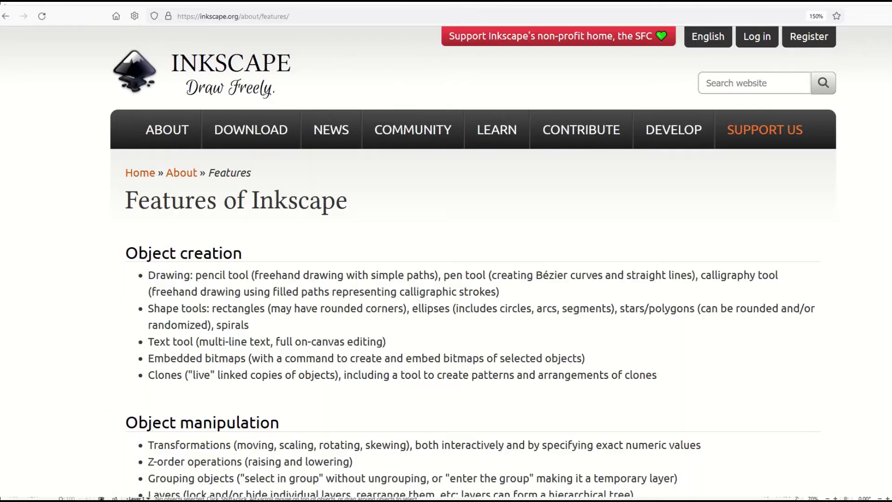
- Scroll down the Features of Inkscape page to browse its feature list
{"action": "scroll", "coordinate": [473, 262], "scroll_direction": "down", "scroll_amount": 4}
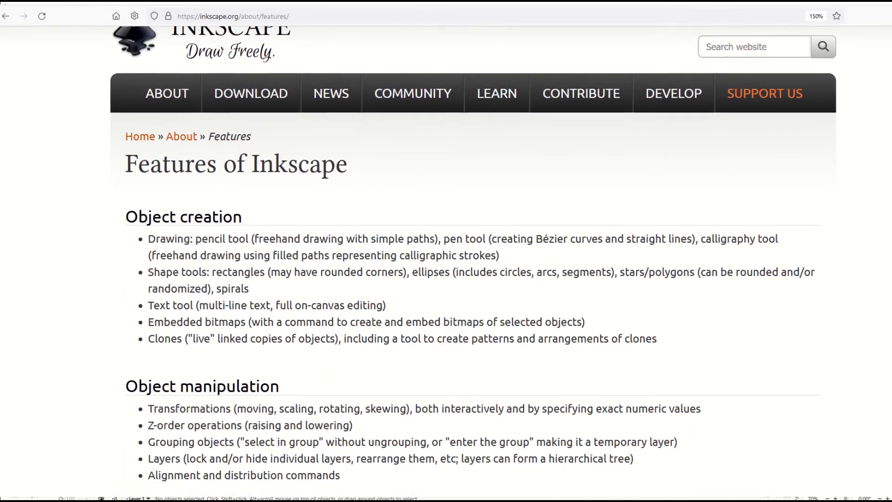
{"action": "scroll", "coordinate": [474, 262], "scroll_direction": "down", "scroll_amount": 5}
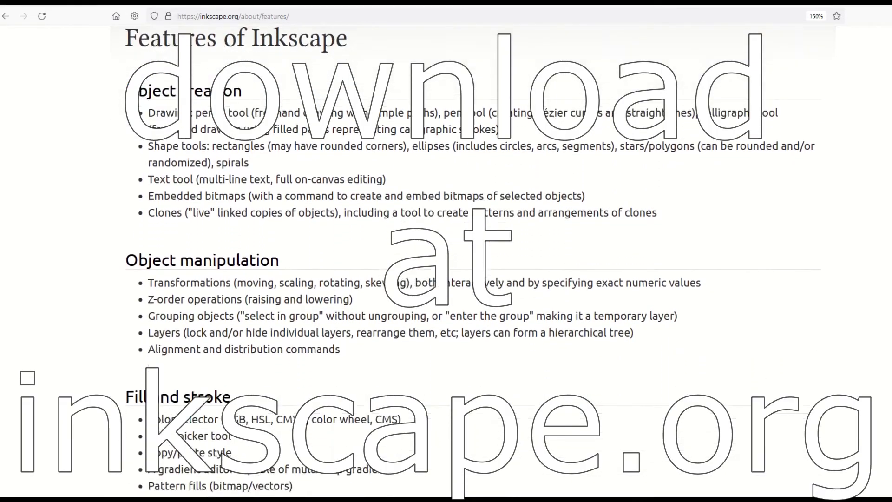
{"action": "scroll", "coordinate": [473, 262], "scroll_direction": "down", "scroll_amount": 4}
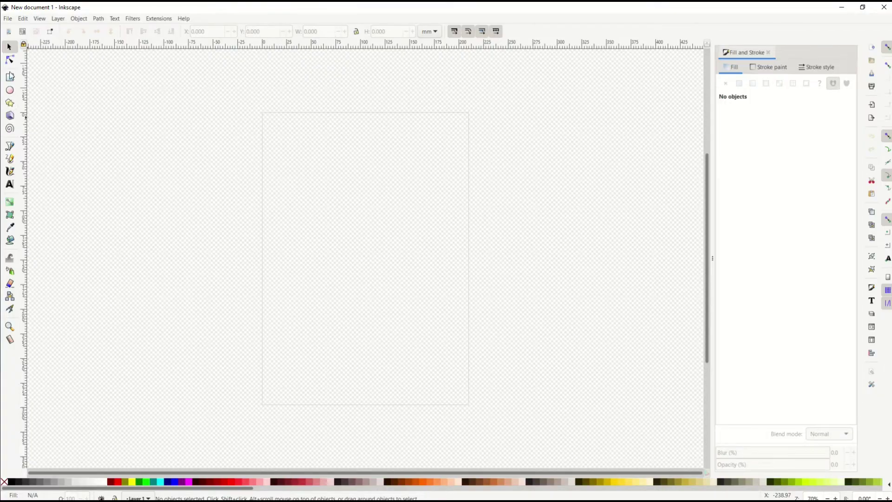
- Draw a closed seven-sided polygon with the Bezier tool in regular mode
{"action": "left_click", "coordinate": [9, 148]}
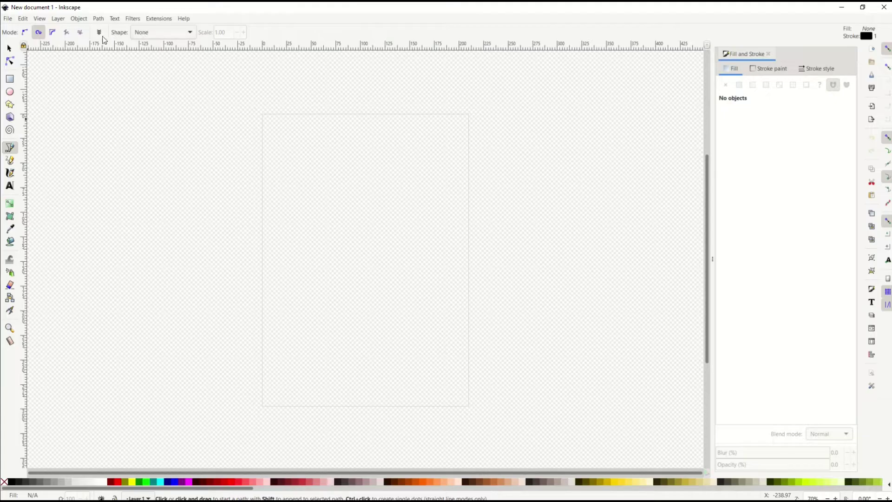
{"action": "left_click", "coordinate": [24, 35]}
{"action": "left_click", "coordinate": [359, 137]}
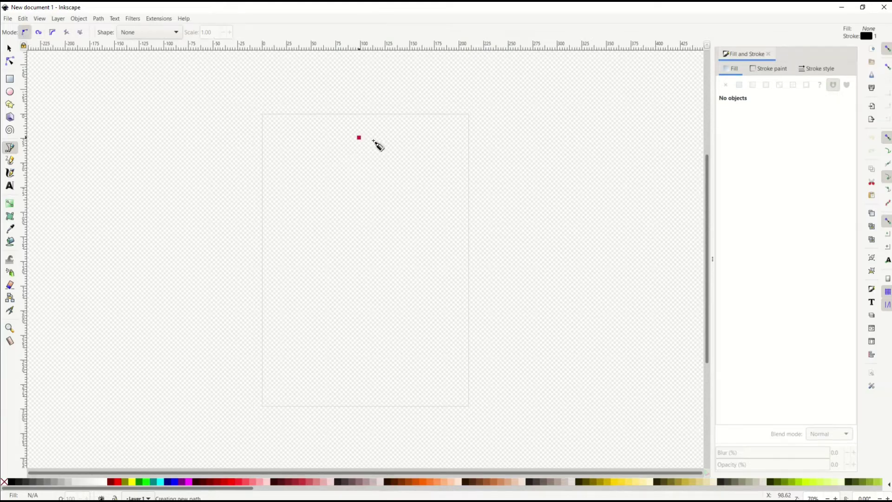
{"action": "left_click", "coordinate": [447, 155]}
{"action": "left_click", "coordinate": [456, 234]}
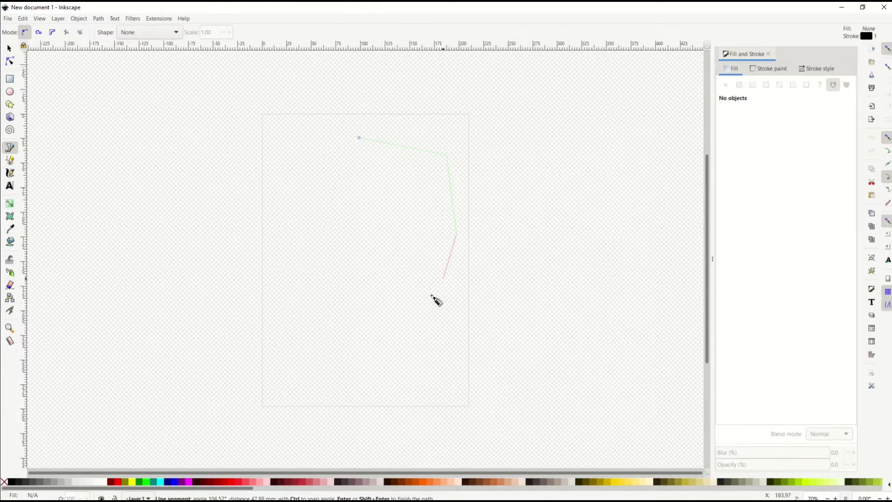
{"action": "left_click", "coordinate": [412, 305]}
{"action": "left_click", "coordinate": [316, 304]}
{"action": "left_click", "coordinate": [278, 253]}
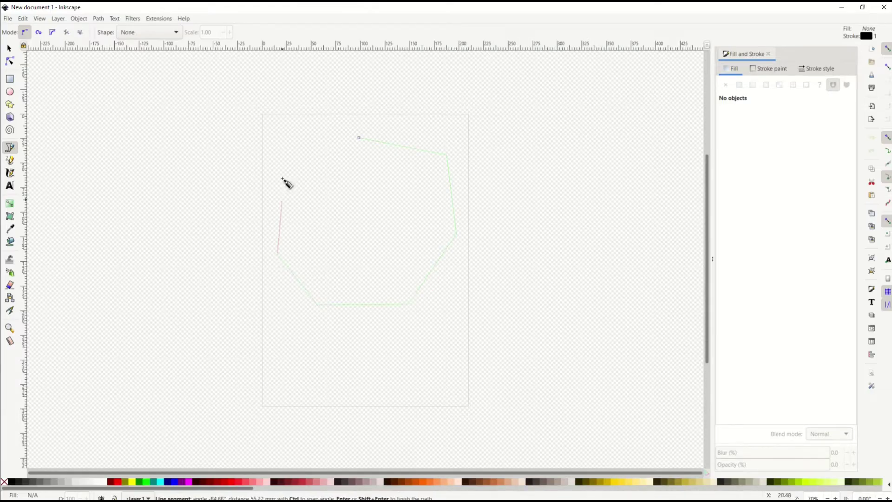
{"action": "left_click", "coordinate": [283, 176]}
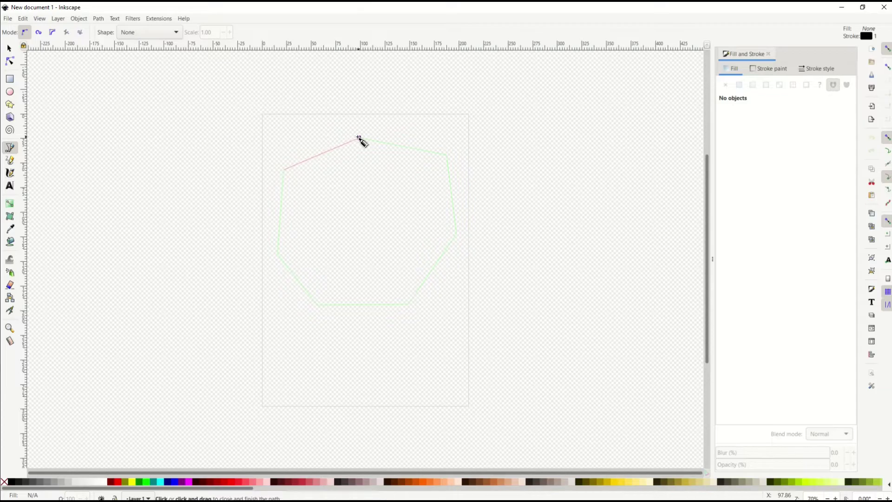
{"action": "left_click", "coordinate": [358, 139]}
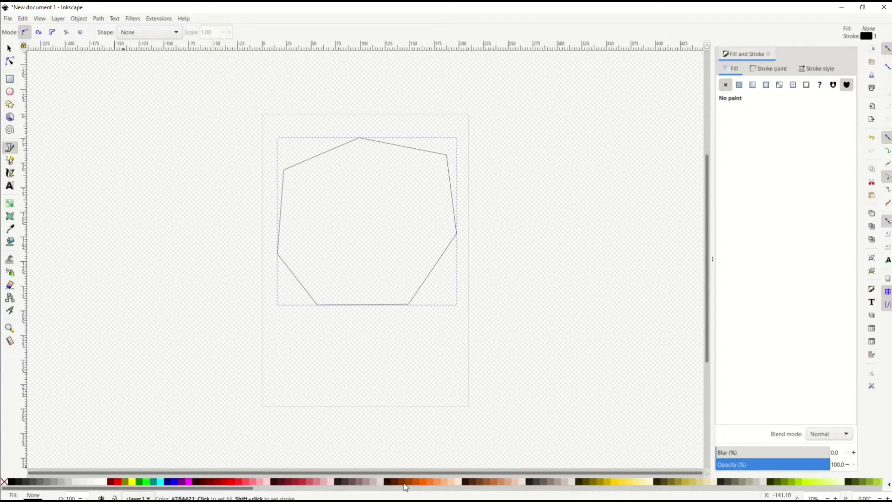
- Fill the polygon green and move it lower on the page
{"action": "left_click", "coordinate": [142, 483]}
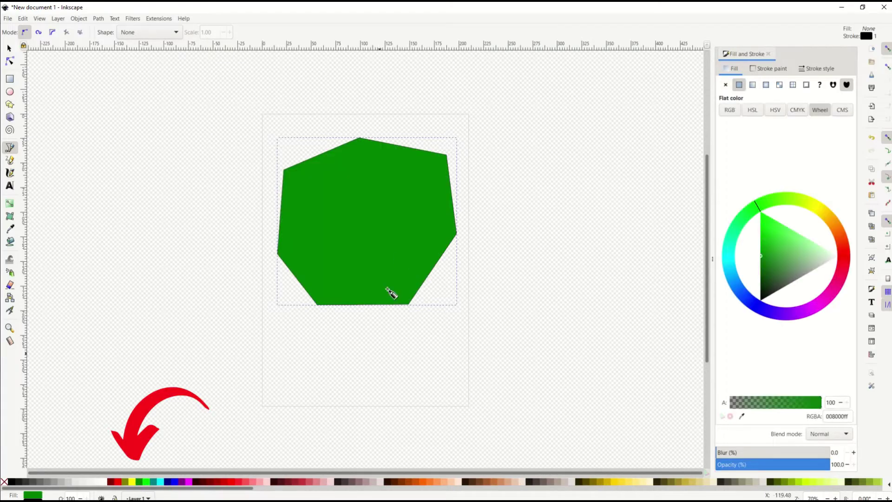
{"action": "left_click", "coordinate": [8, 47]}
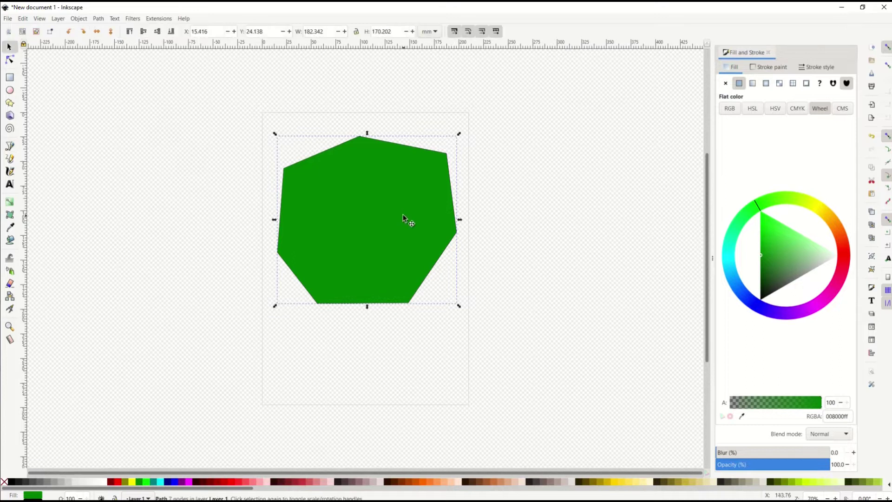
{"action": "left_click_drag", "start_coordinate": [404, 219], "coordinate": [364, 292]}
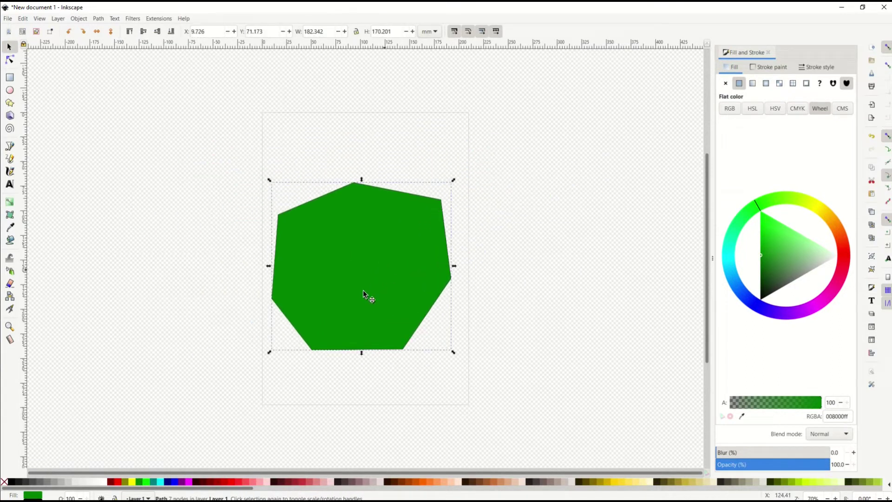
{"action": "key", "text": "b"}
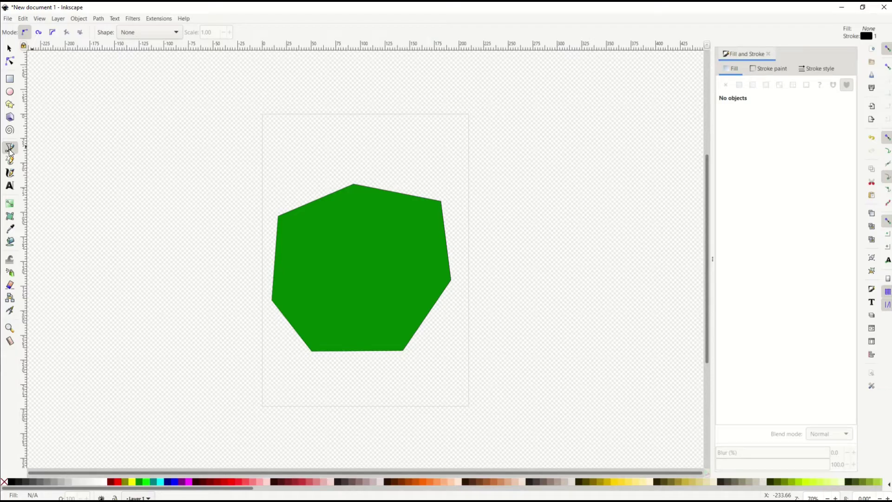
- Draw a triangle inside the polygon's upper part and fill it crimson red (ff0032ff)
{"action": "left_click", "coordinate": [359, 235]}
{"action": "left_click", "coordinate": [398, 276]}
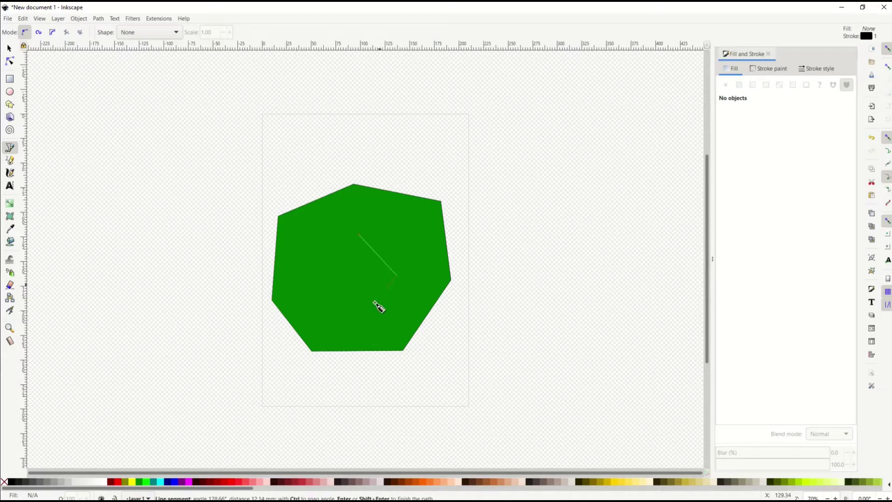
{"action": "left_click", "coordinate": [315, 298]}
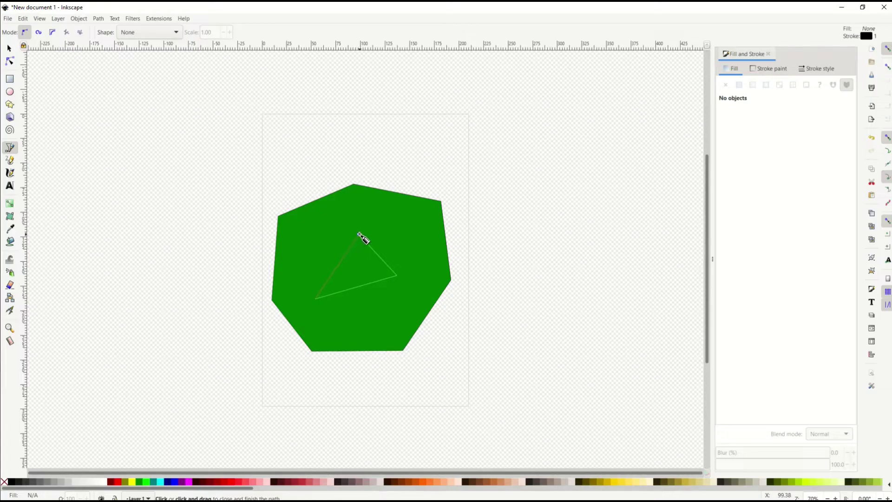
{"action": "key", "text": "plus"}
{"action": "key", "text": "plus"}
{"action": "key", "text": "plus"}
{"action": "key", "text": "plus"}
{"action": "left_click", "coordinate": [361, 155]}
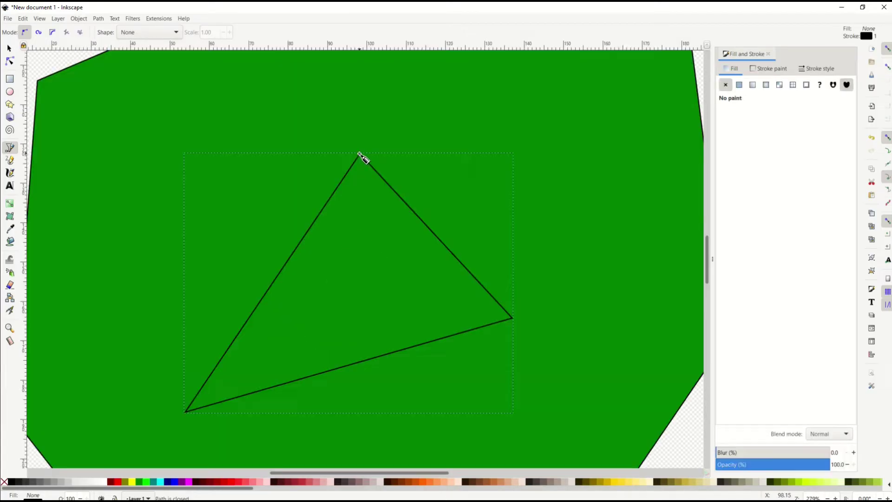
{"action": "key", "text": "minus"}
{"action": "key", "text": "minus"}
{"action": "key", "text": "minus"}
{"action": "key", "text": "minus"}
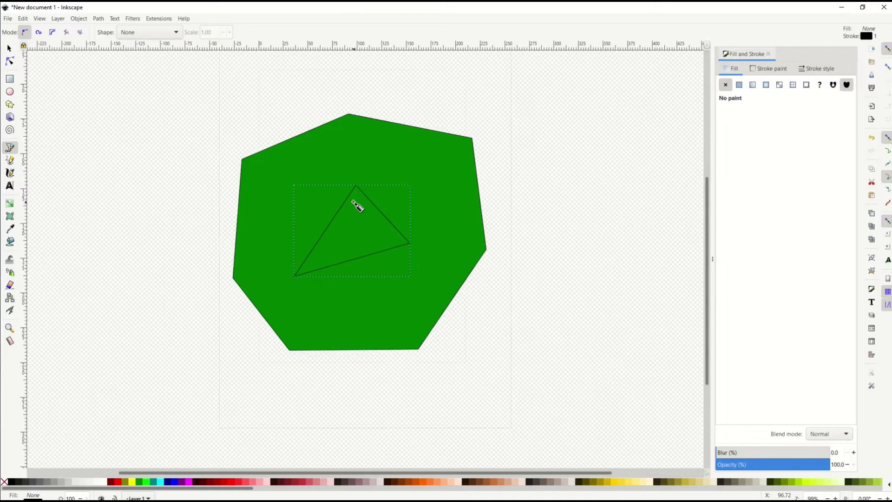
{"action": "key", "text": "plus"}
{"action": "key", "text": "plus"}
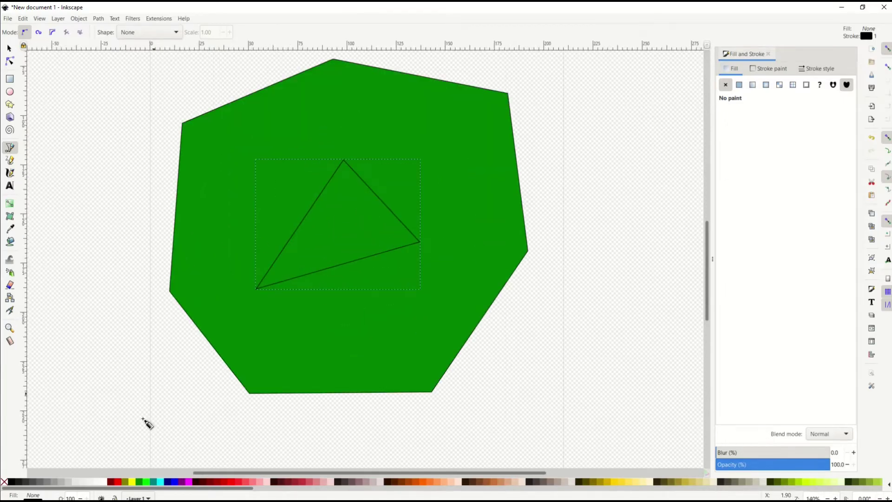
{"action": "left_click", "coordinate": [119, 481]}
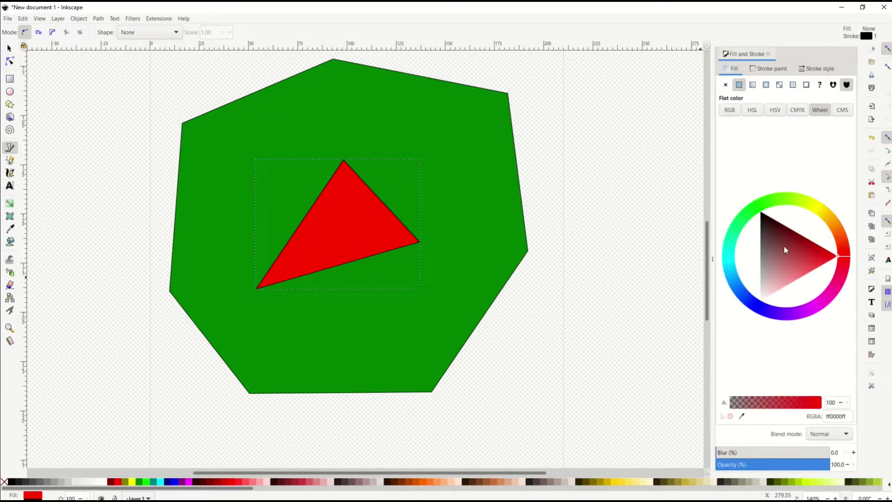
{"action": "mouse_move", "coordinate": [784, 247]}
{"action": "left_mouse_down"}
{"action": "mouse_move", "coordinate": [789, 271]}
{"action": "mouse_move", "coordinate": [817, 297]}
{"action": "mouse_move", "coordinate": [768, 304]}
{"action": "mouse_move", "coordinate": [739, 237]}
{"action": "mouse_move", "coordinate": [828, 246]}
{"action": "mouse_move", "coordinate": [860, 275]}
{"action": "left_mouse_up"}
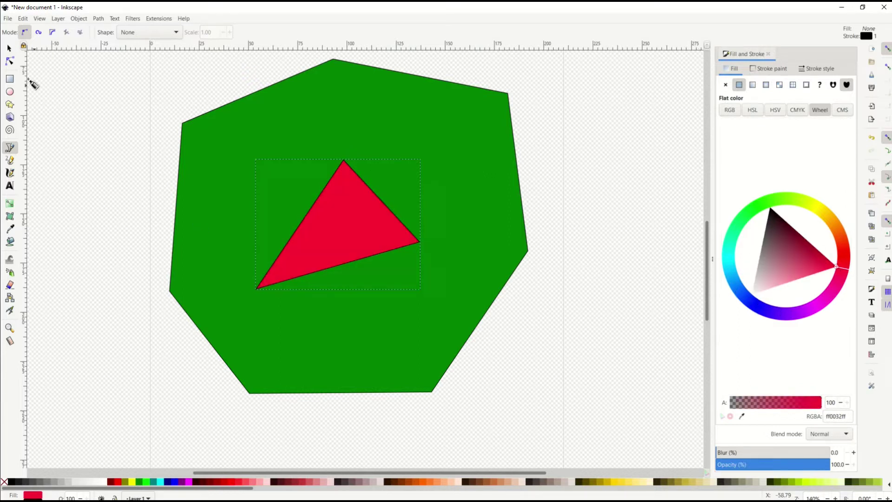
- Nudge the triangle into place, then select it with the polygon and apply Path > Difference
{"action": "left_click", "coordinate": [9, 48]}
{"action": "left_click_drag", "start_coordinate": [376, 249], "coordinate": [357, 228]}
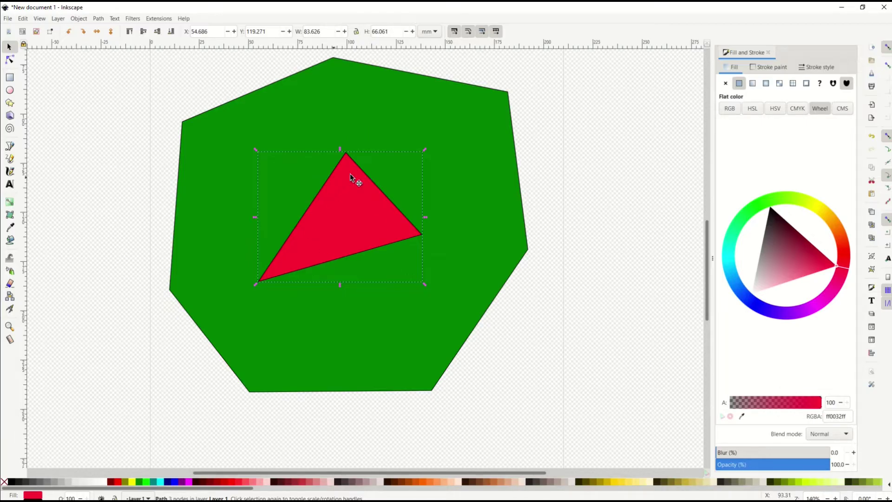
{"action": "left_click", "coordinate": [225, 174], "text": "shift"}
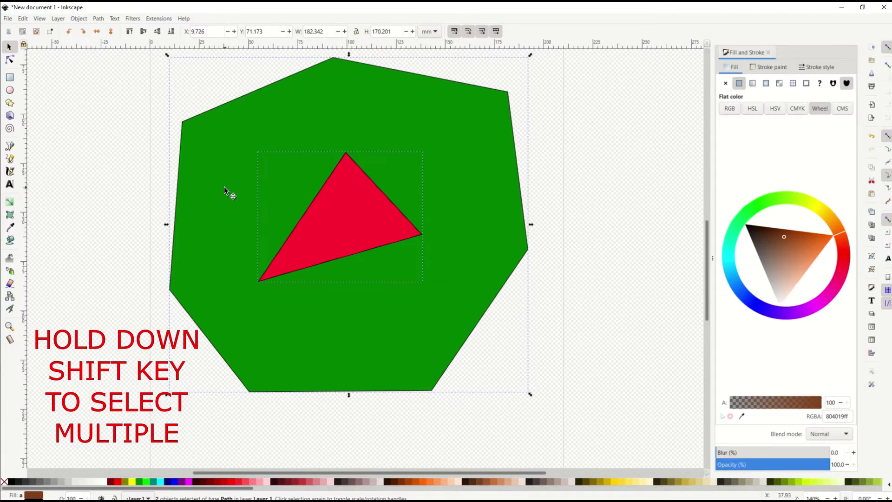
{"action": "left_click", "coordinate": [98, 19]}
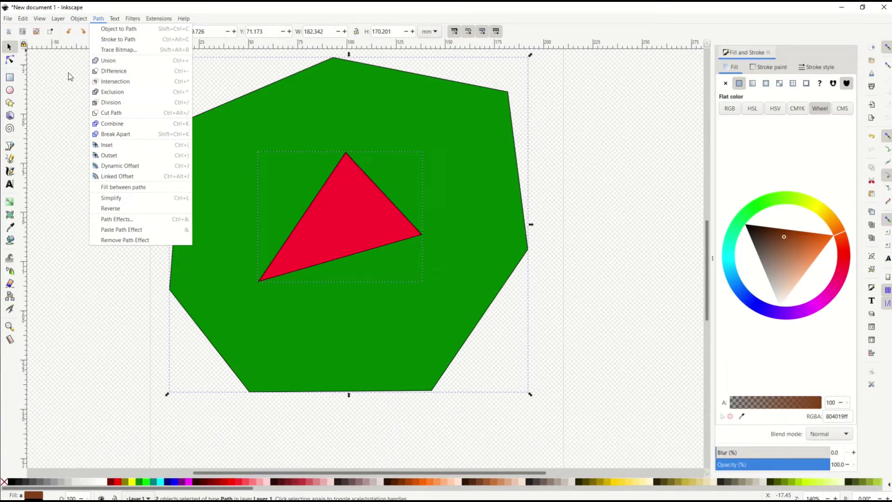
{"action": "left_click", "coordinate": [158, 76]}
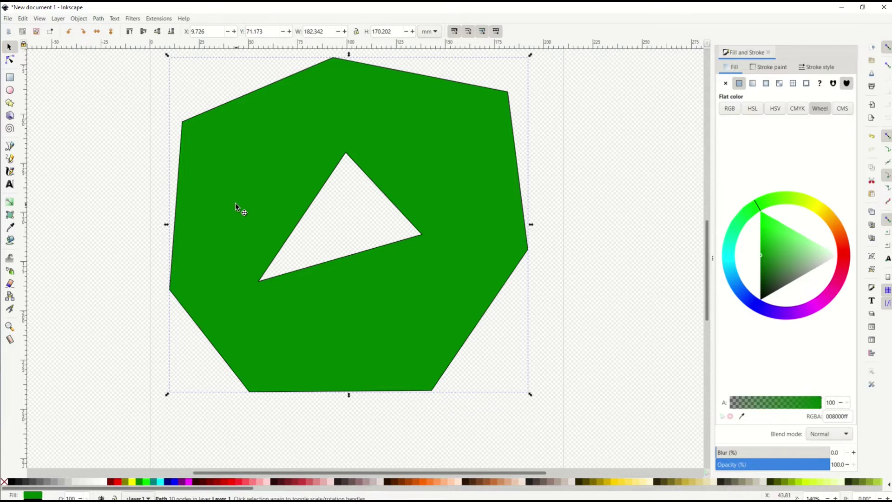
- Move the holed green polygon to the right and down
{"action": "left_click_drag", "start_coordinate": [235, 203], "coordinate": [256, 245]}
{"action": "scroll", "coordinate": [266, 250], "scroll_direction": "down", "scroll_amount": 1}
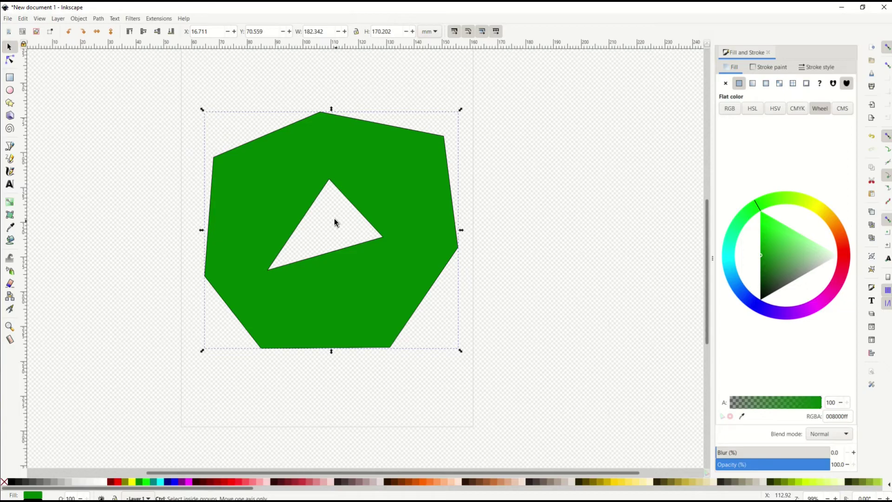
{"action": "scroll", "coordinate": [334, 218], "scroll_direction": "up", "scroll_amount": 7}
{"action": "scroll", "coordinate": [328, 224], "scroll_direction": "down", "scroll_amount": 3}
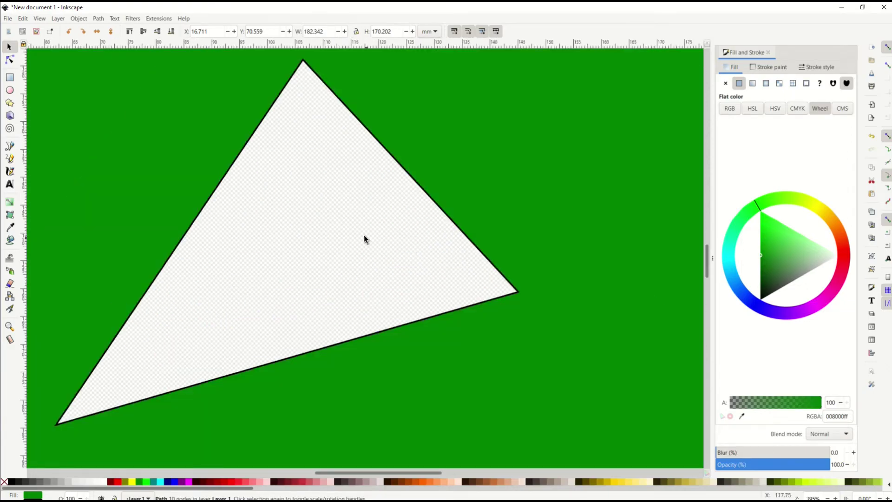
{"action": "scroll", "coordinate": [363, 233], "scroll_direction": "down", "scroll_amount": 2}
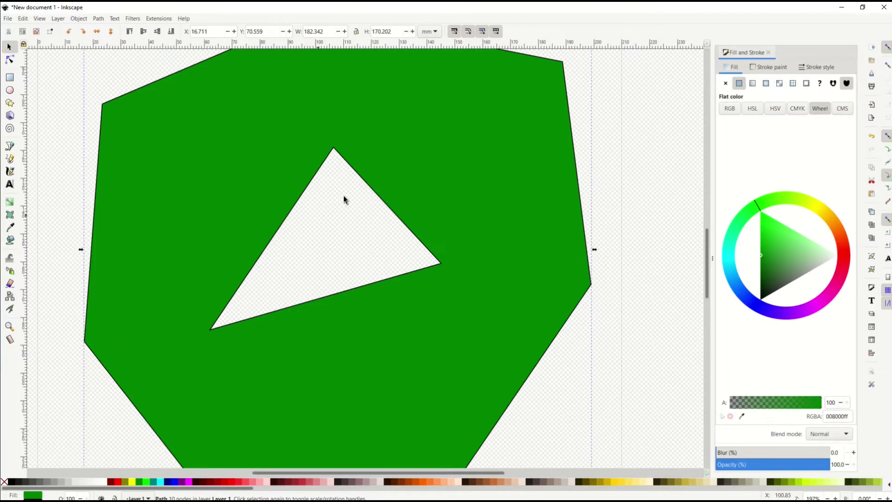
{"action": "scroll", "coordinate": [333, 333], "scroll_direction": "up", "scroll_amount": 4}
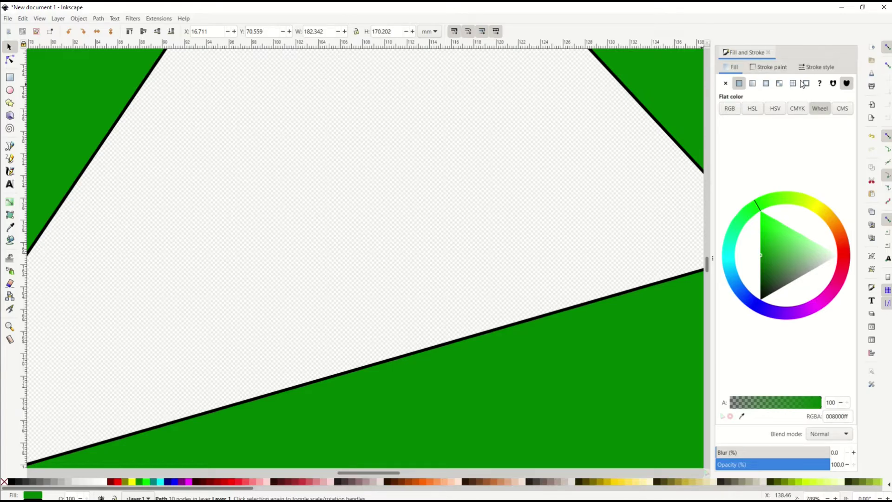
- Set the polygon's stroke width to 0 so it has no outline, and reposition it
{"action": "left_click", "coordinate": [812, 68]}
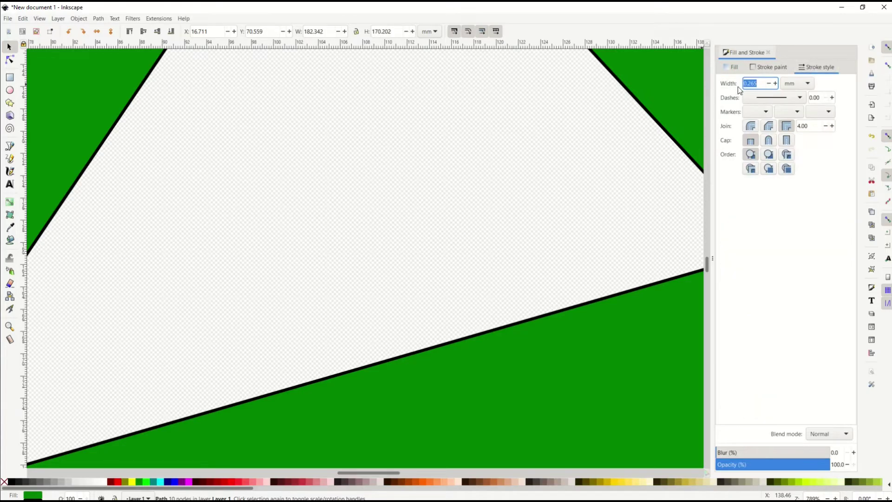
{"action": "left_click", "coordinate": [769, 85]}
{"action": "left_click", "coordinate": [769, 85]}
{"action": "left_click", "coordinate": [769, 85]}
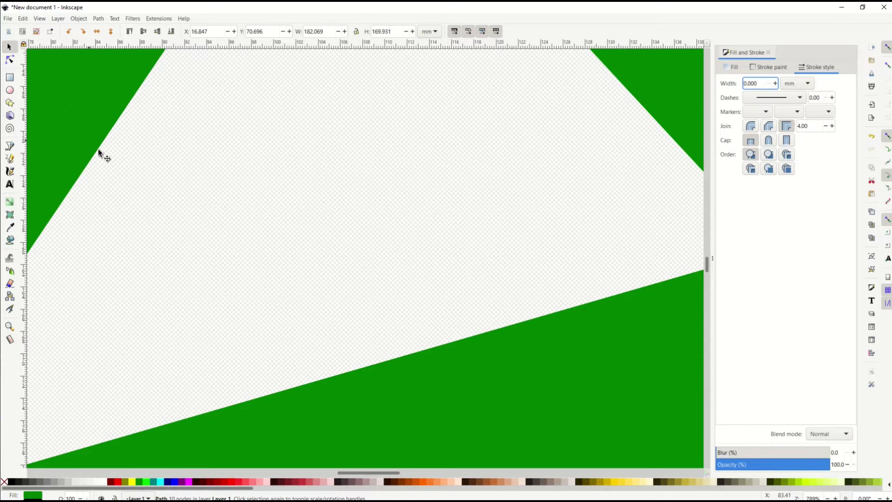
{"action": "scroll", "coordinate": [133, 152], "scroll_direction": "down", "scroll_amount": 6}
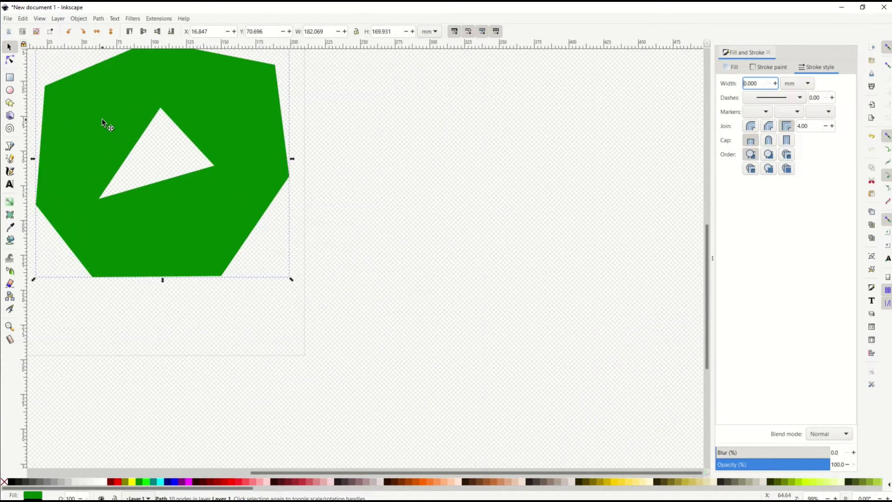
{"action": "left_click_drag", "start_coordinate": [102, 119], "coordinate": [167, 209]}
{"action": "scroll", "coordinate": [166, 208], "scroll_direction": "up", "scroll_amount": 2}
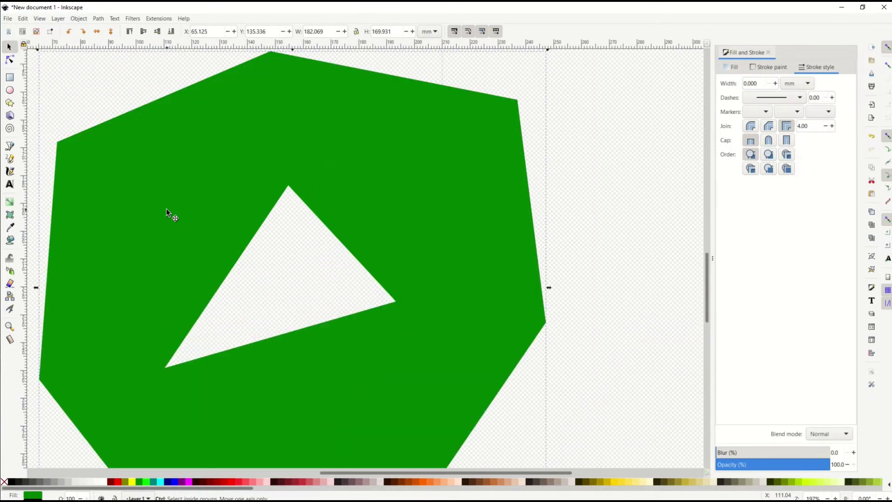
{"action": "scroll", "coordinate": [186, 235], "scroll_direction": "down", "scroll_amount": 1}
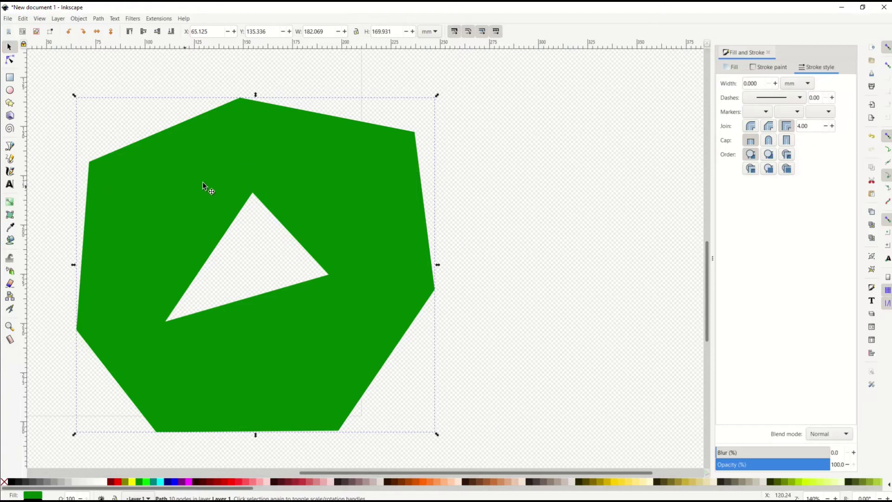
- Draw a closed seven-node zigzag over the polygon's upper-left edge and fill it dark red
{"action": "left_click", "coordinate": [10, 148]}
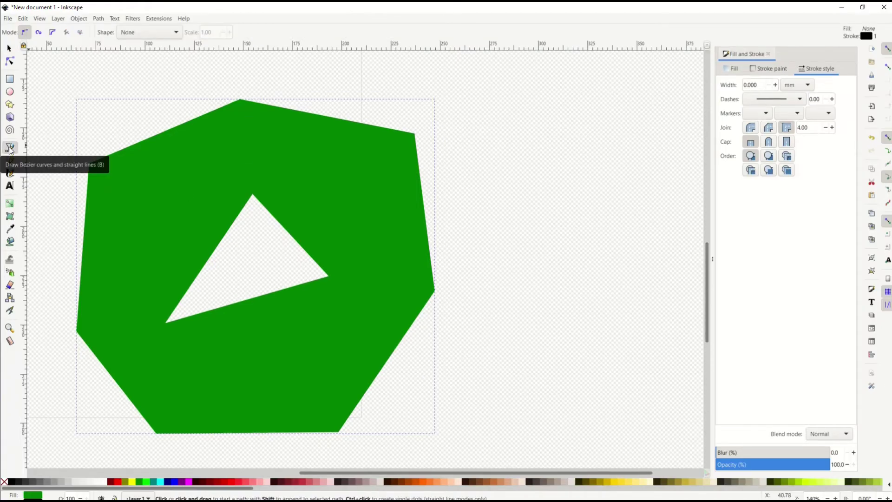
{"action": "left_click", "coordinate": [241, 101]}
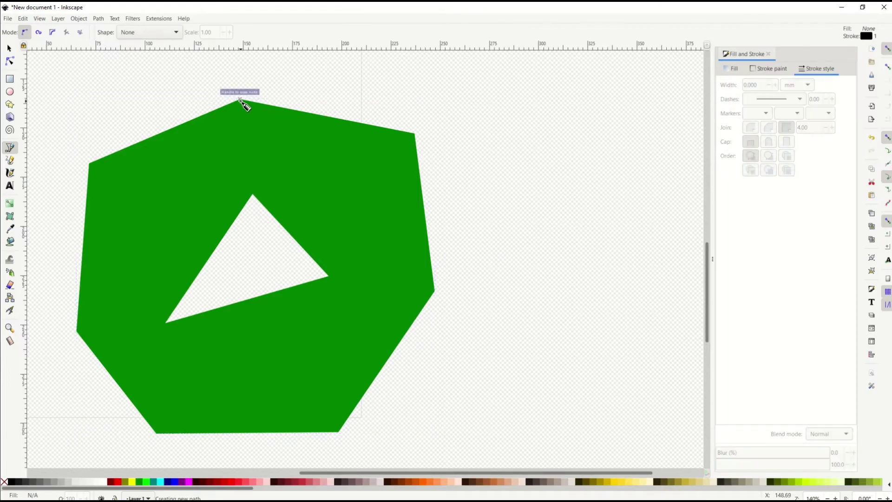
{"action": "left_click", "coordinate": [190, 196]}
{"action": "left_click", "coordinate": [164, 175]}
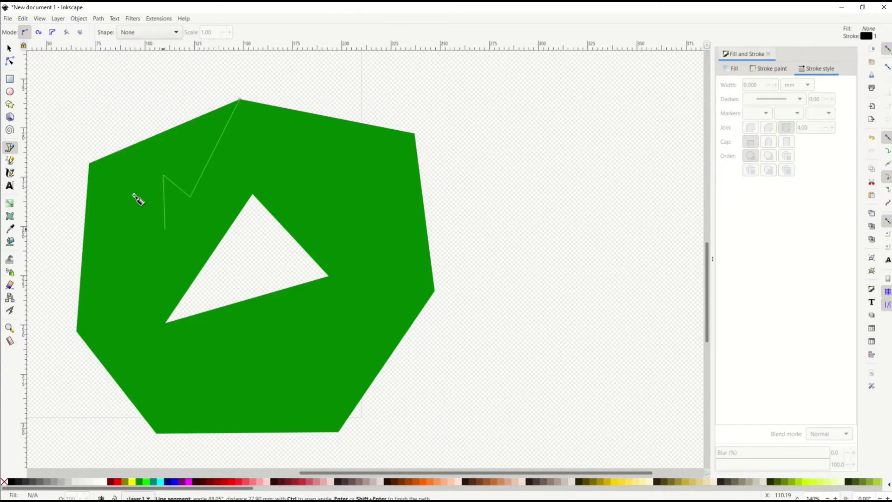
{"action": "left_click", "coordinate": [133, 194]}
{"action": "left_click", "coordinate": [125, 246]}
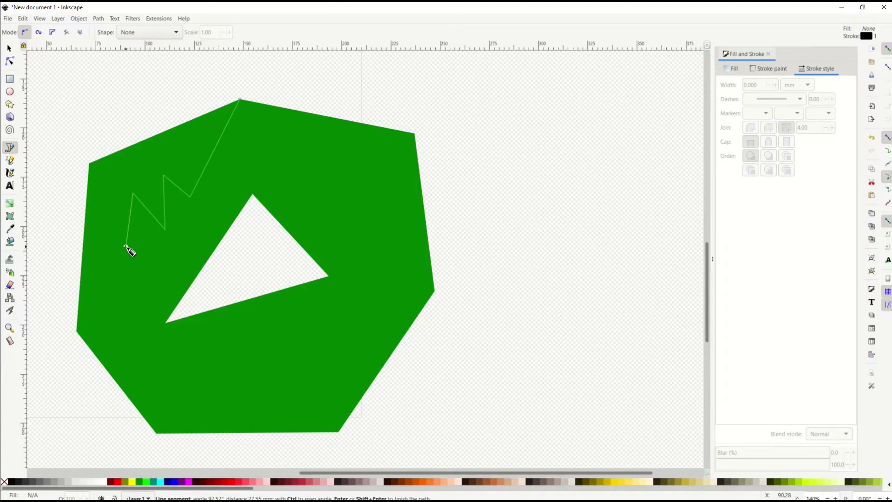
{"action": "left_click", "coordinate": [91, 164]}
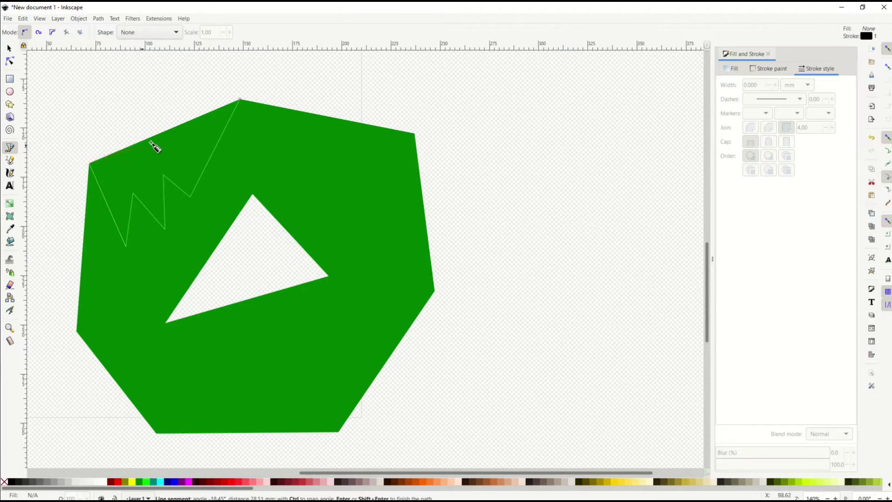
{"action": "left_click", "coordinate": [241, 100]}
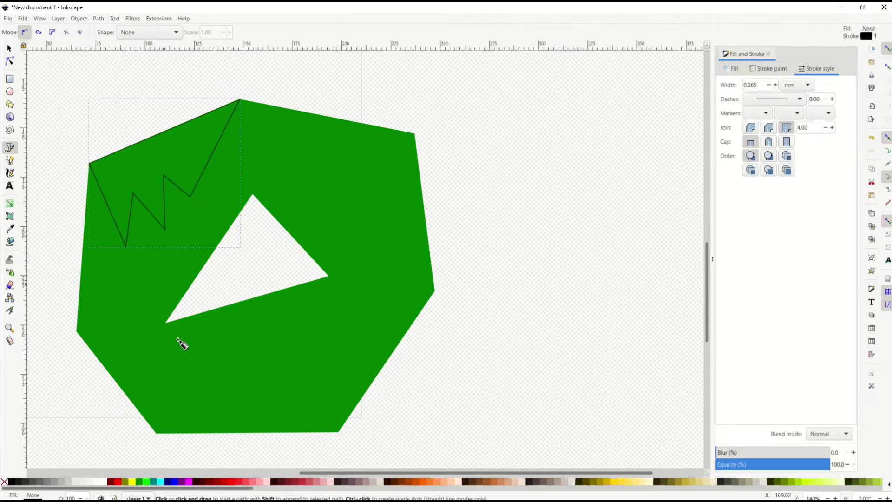
{"action": "left_click", "coordinate": [211, 481]}
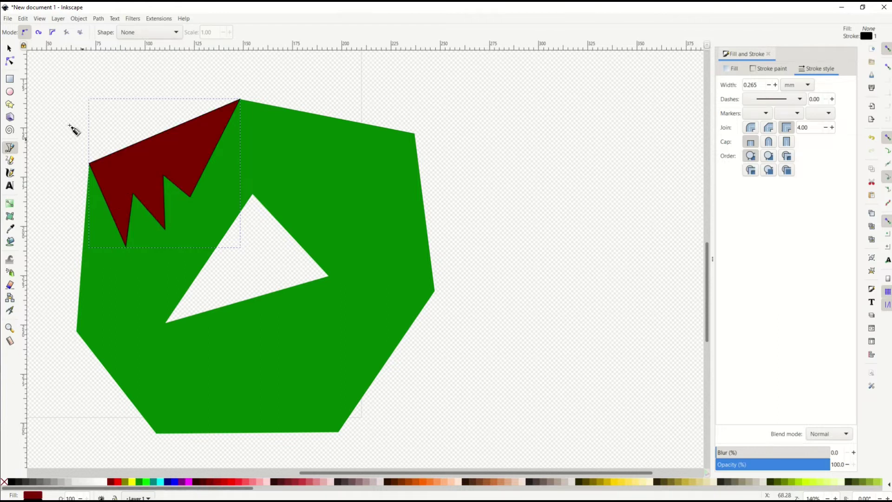
{"action": "left_click", "coordinate": [8, 48]}
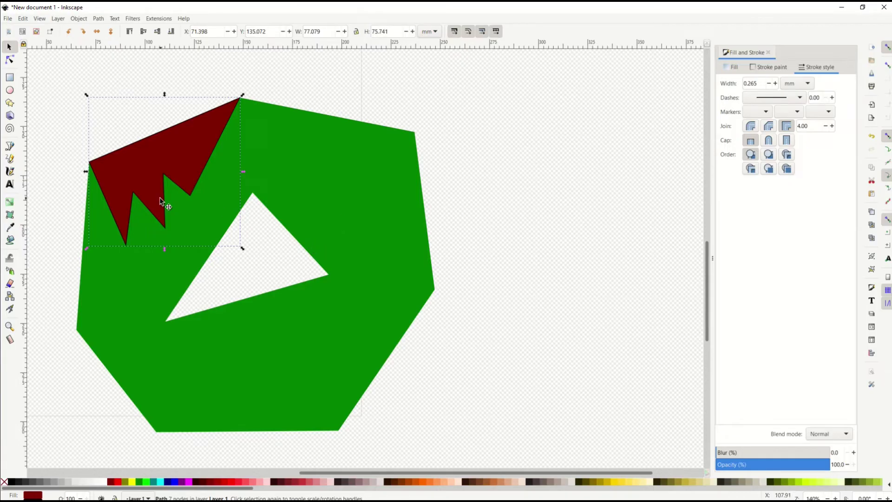
- Select the zigzag with the green polygon, apply Path > Difference, and move the result up-right
{"action": "left_click", "coordinate": [315, 200], "text": "shift"}
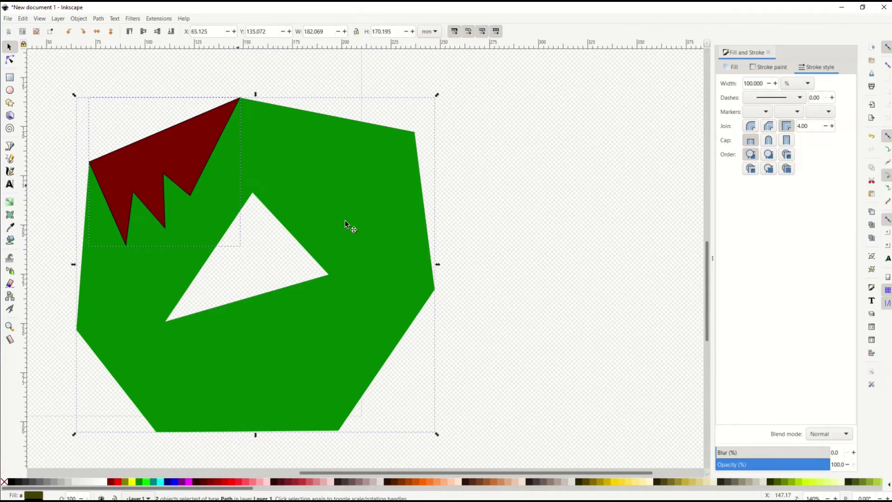
{"action": "left_click", "coordinate": [99, 19]}
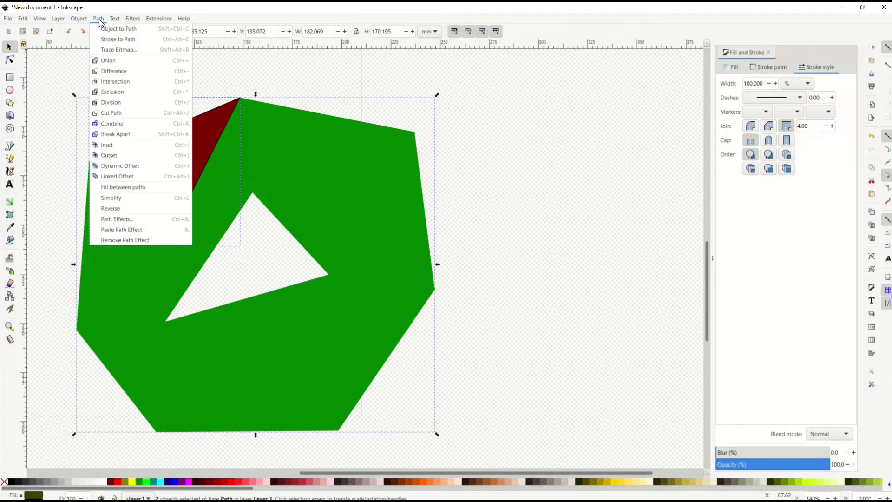
{"action": "left_click", "coordinate": [113, 74]}
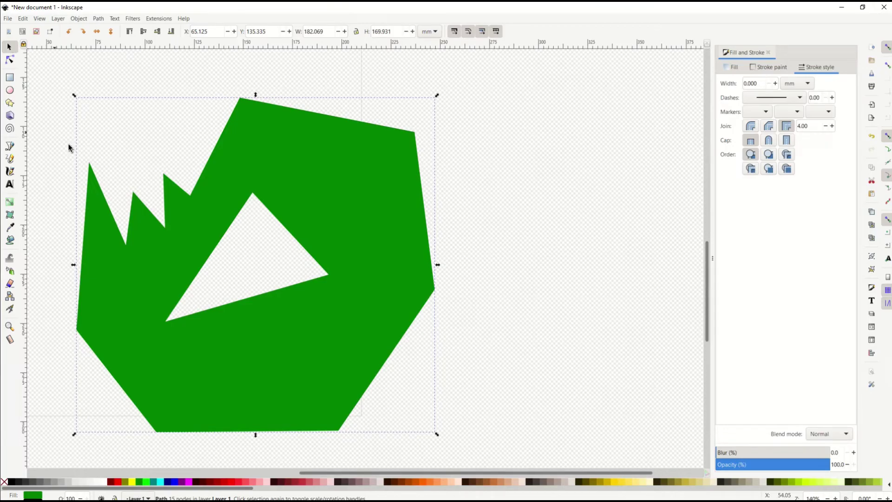
{"action": "left_click_drag", "start_coordinate": [132, 248], "coordinate": [167, 231]}
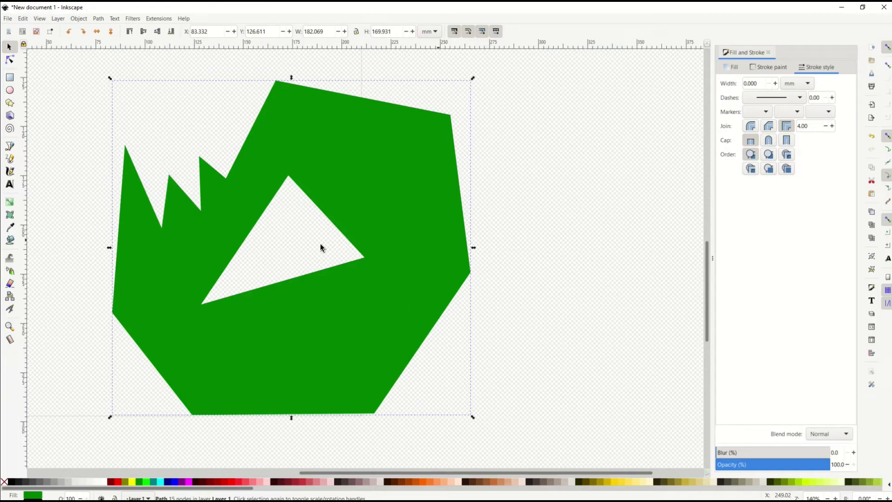
- Undo the last move, then draw a red-filled triangle to the right of the green shape
{"action": "key", "text": "ctrl+z"}
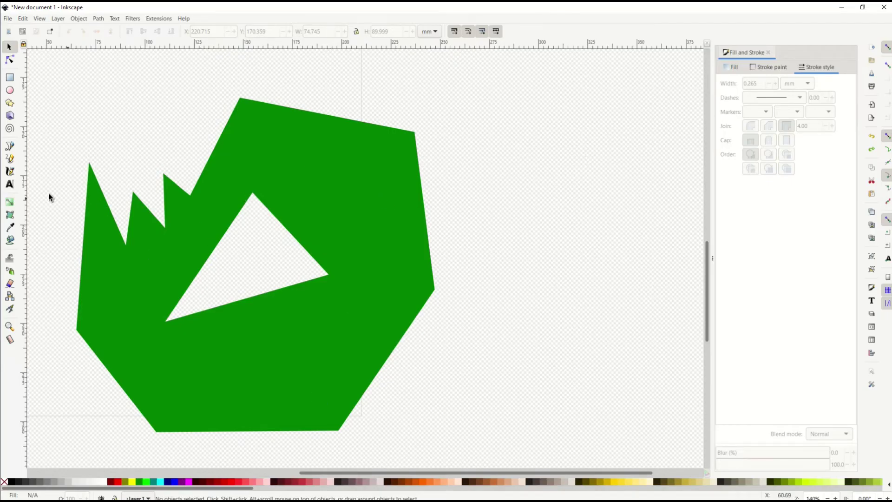
{"action": "left_click", "coordinate": [10, 148]}
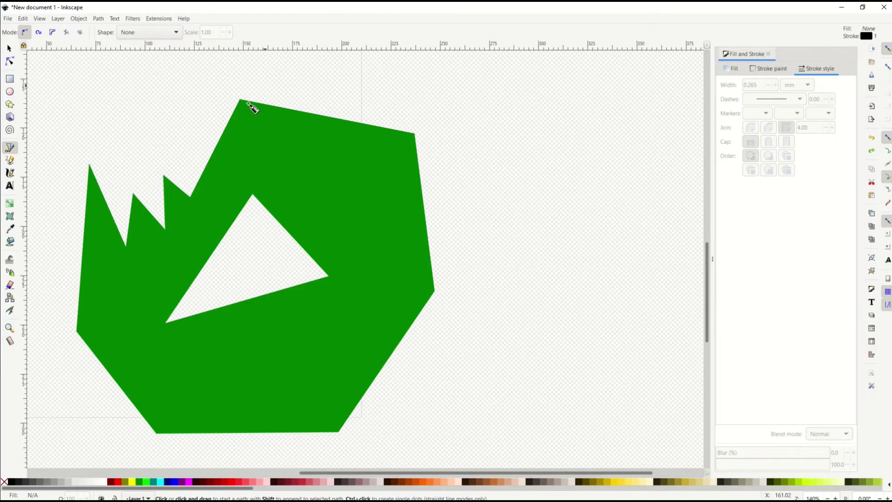
{"action": "left_click", "coordinate": [580, 147]}
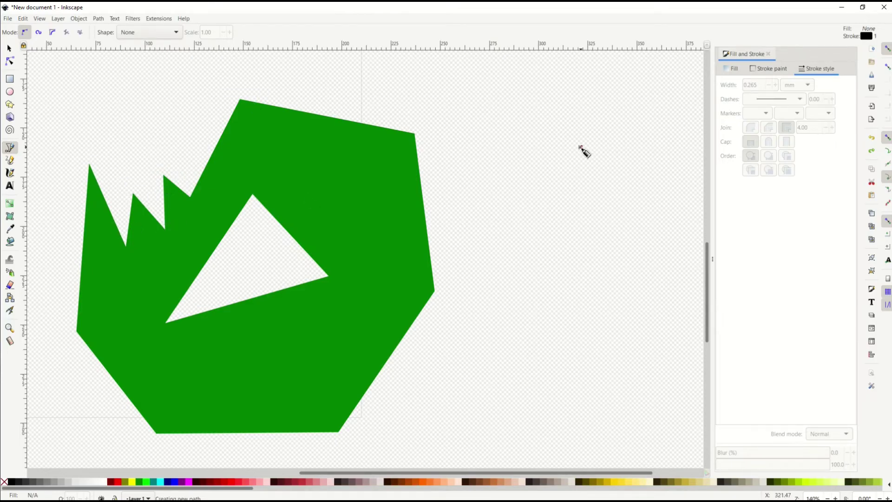
{"action": "left_click", "coordinate": [637, 281]}
{"action": "left_click", "coordinate": [496, 367]}
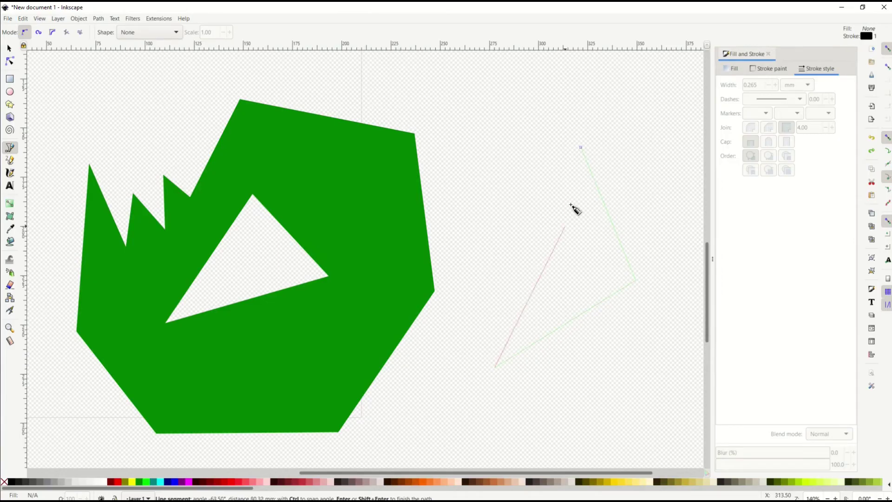
{"action": "left_click", "coordinate": [581, 148]}
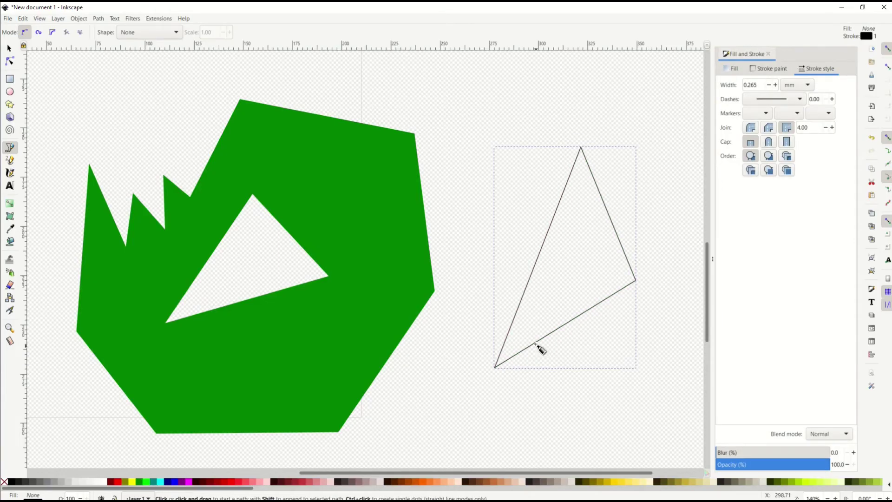
{"action": "left_click", "coordinate": [233, 486]}
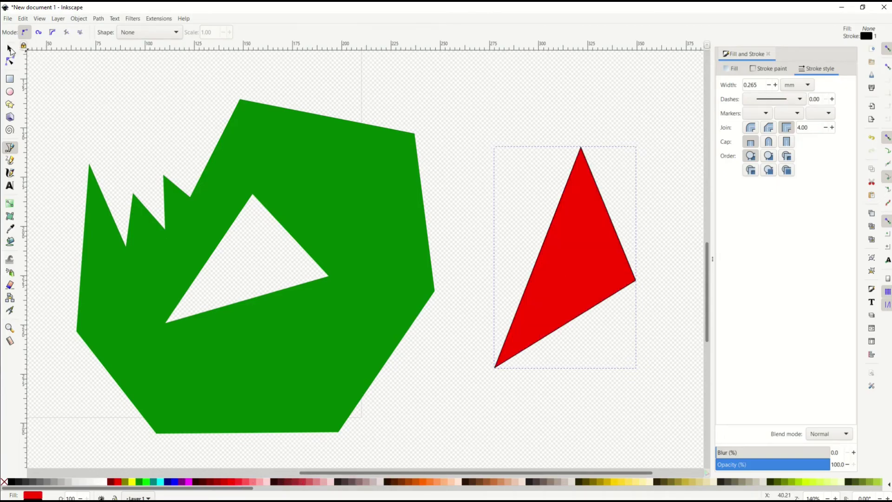
{"action": "left_click", "coordinate": [9, 48]}
- Drag the red triangle over the green shape's lower right edge and subtract it with Path > Difference
{"action": "left_click_drag", "start_coordinate": [551, 290], "coordinate": [362, 333]}
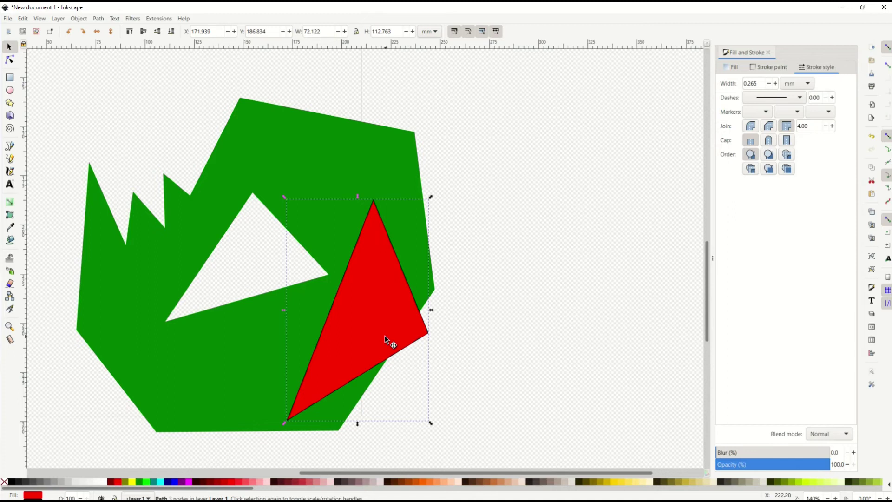
{"action": "left_click", "coordinate": [180, 358], "text": "shift"}
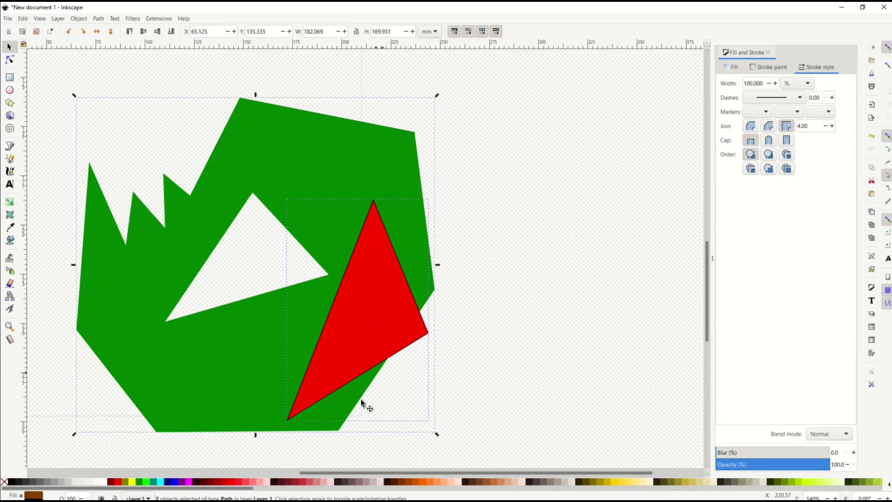
{"action": "left_click", "coordinate": [97, 19]}
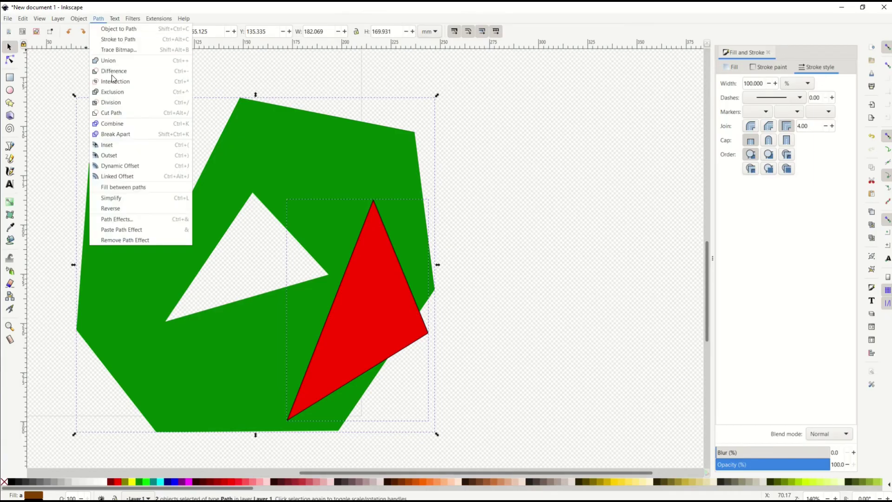
{"action": "left_click", "coordinate": [112, 74]}
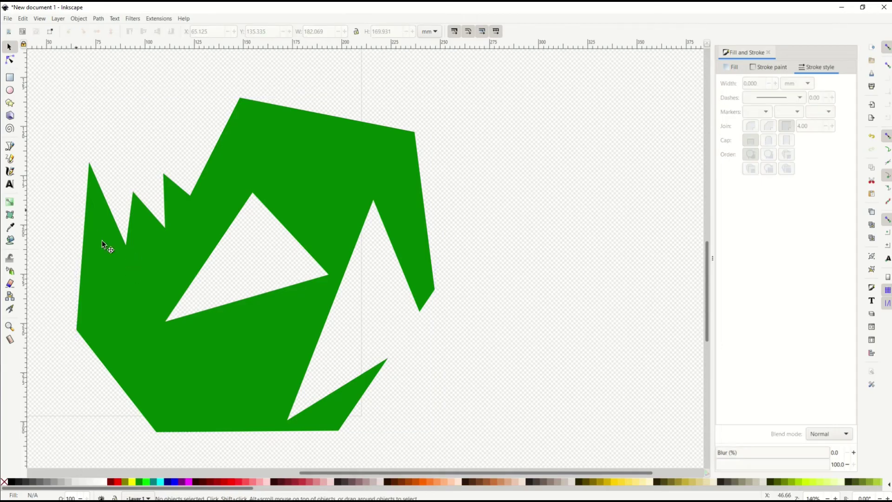
- Move the green shape right, then curve its bottom-left edge and undo the change
{"action": "left_click_drag", "start_coordinate": [110, 247], "coordinate": [216, 260]}
{"action": "left_click", "coordinate": [11, 60]}
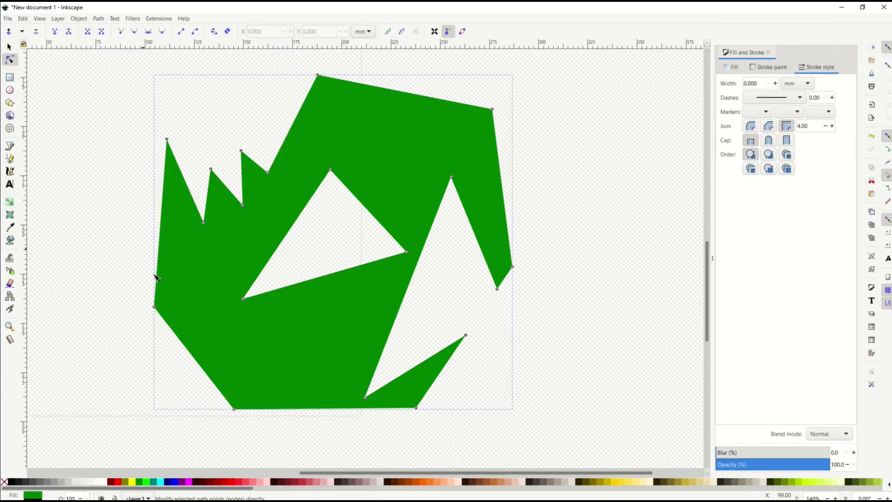
{"action": "left_click_drag", "start_coordinate": [158, 313], "coordinate": [131, 313]}
{"action": "left_click", "coordinate": [65, 161]}
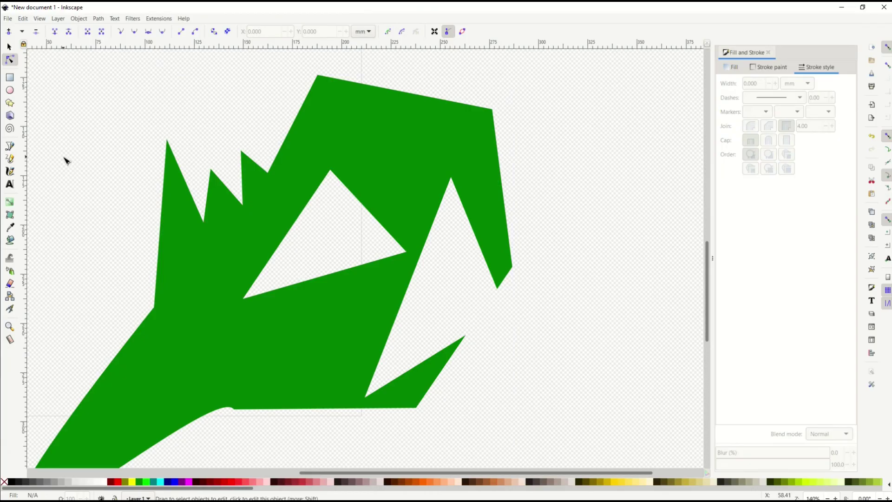
{"action": "key", "text": "ctrl+z"}
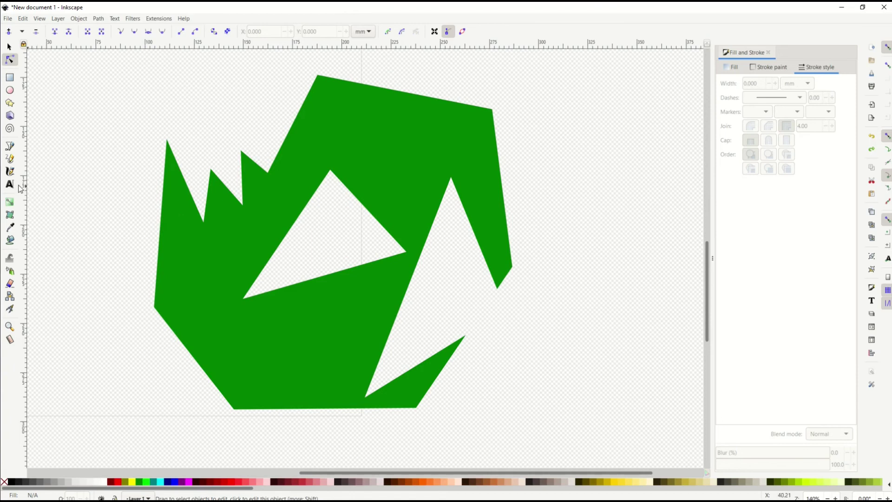
- Draw a closed zigzag path with pointed teeth left of the green shape
{"action": "left_click", "coordinate": [12, 148]}
{"action": "left_click", "coordinate": [85, 189]}
{"action": "left_click", "coordinate": [113, 211]}
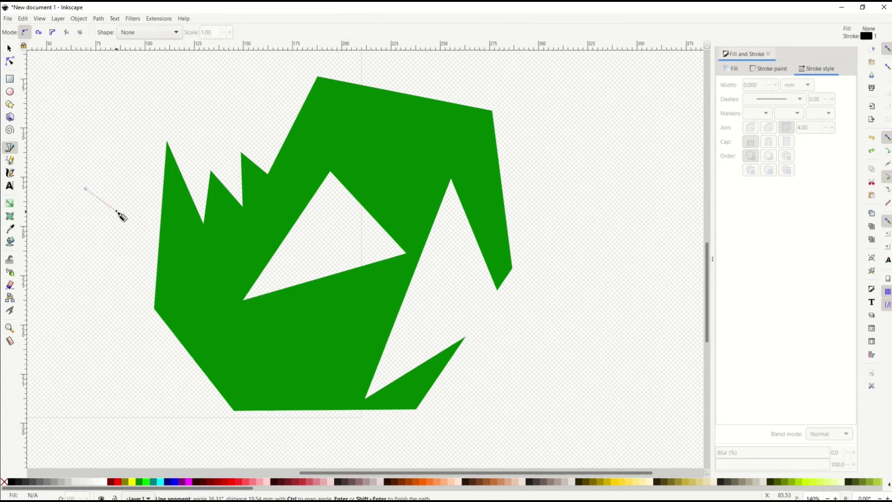
{"action": "left_click", "coordinate": [70, 214]}
{"action": "left_click", "coordinate": [102, 248]}
{"action": "left_click", "coordinate": [73, 250]}
{"action": "left_click", "coordinate": [127, 295]}
{"action": "left_click", "coordinate": [52, 305]}
{"action": "left_click", "coordinate": [140, 341]}
{"action": "left_click", "coordinate": [71, 352]}
{"action": "left_click", "coordinate": [149, 391]}
{"action": "left_click", "coordinate": [73, 391]}
{"action": "left_click", "coordinate": [45, 343]}
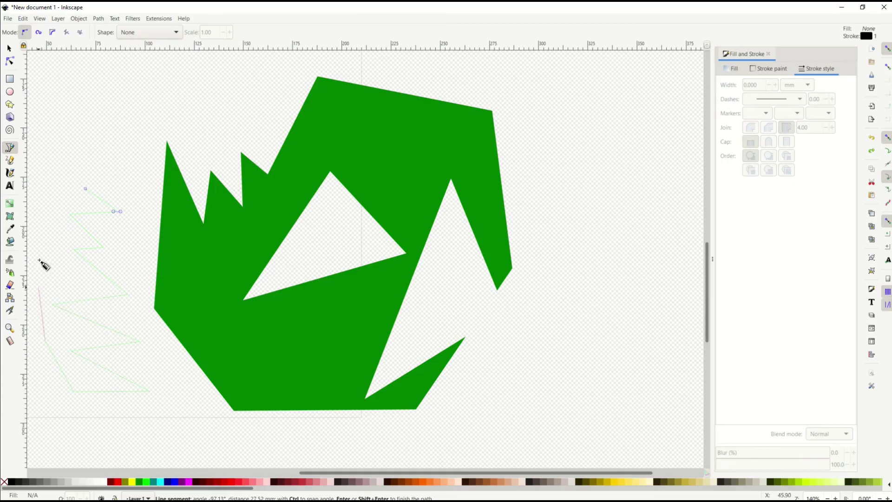
{"action": "left_click", "coordinate": [42, 222]}
{"action": "left_click", "coordinate": [86, 189]}
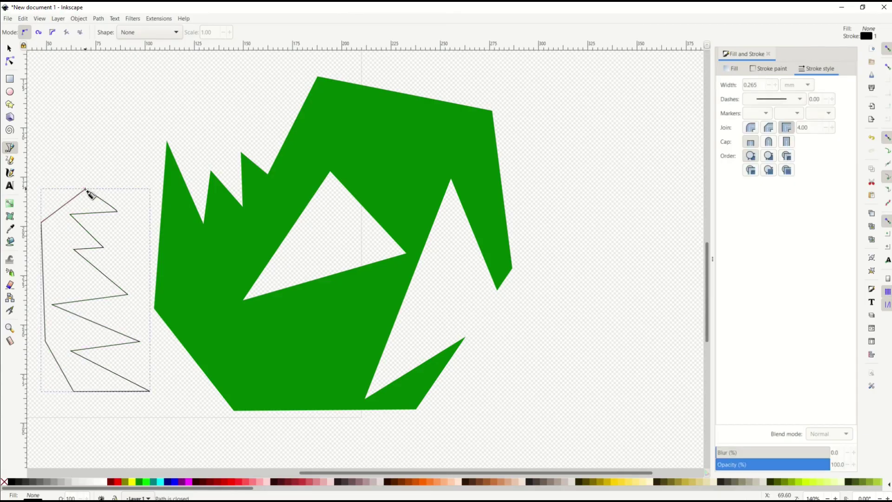
- Fill the zigzag teal and move it over the green shape's left edge
{"action": "left_click", "coordinate": [158, 484]}
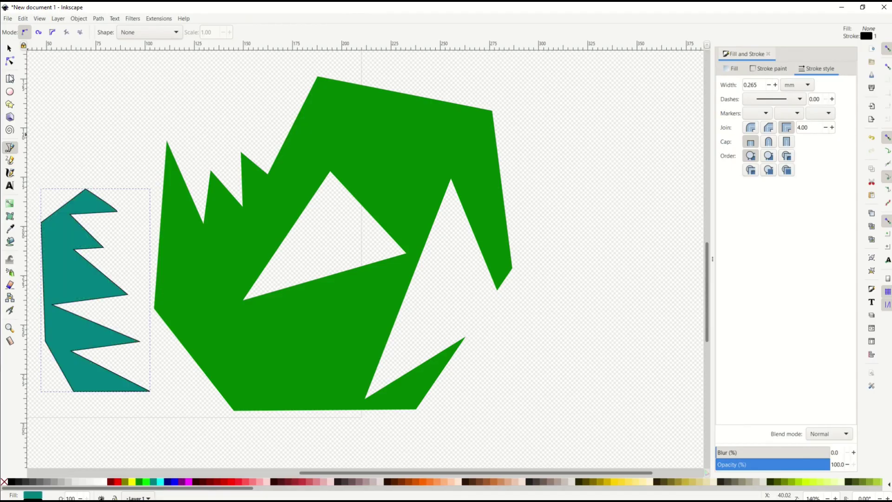
{"action": "left_click", "coordinate": [9, 47]}
{"action": "left_click_drag", "start_coordinate": [69, 272], "coordinate": [132, 259]}
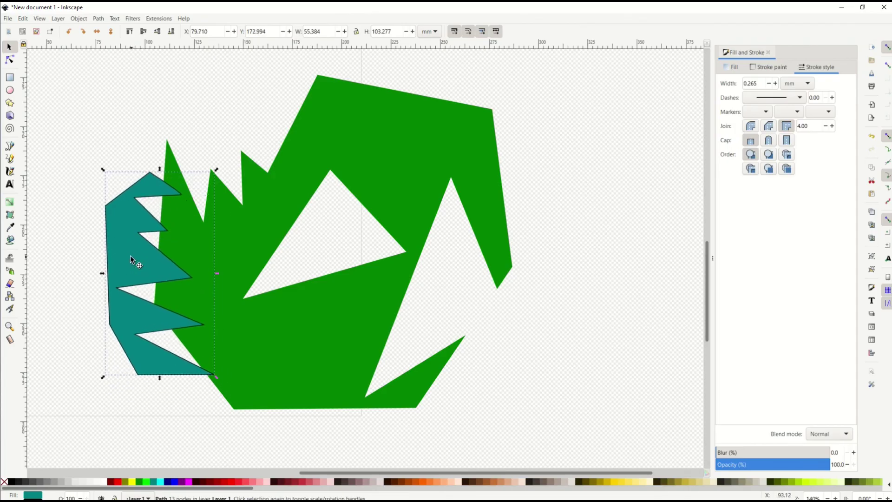
- Select the green shape with the zigzag and subtract it using Path > Difference
{"action": "left_click", "coordinate": [255, 239], "text": "shift"}
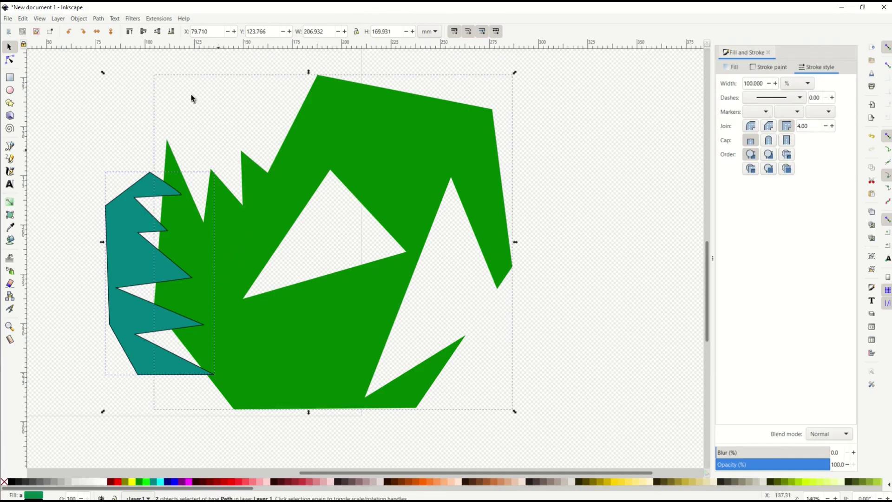
{"action": "left_click", "coordinate": [100, 19]}
{"action": "left_click", "coordinate": [104, 74]}
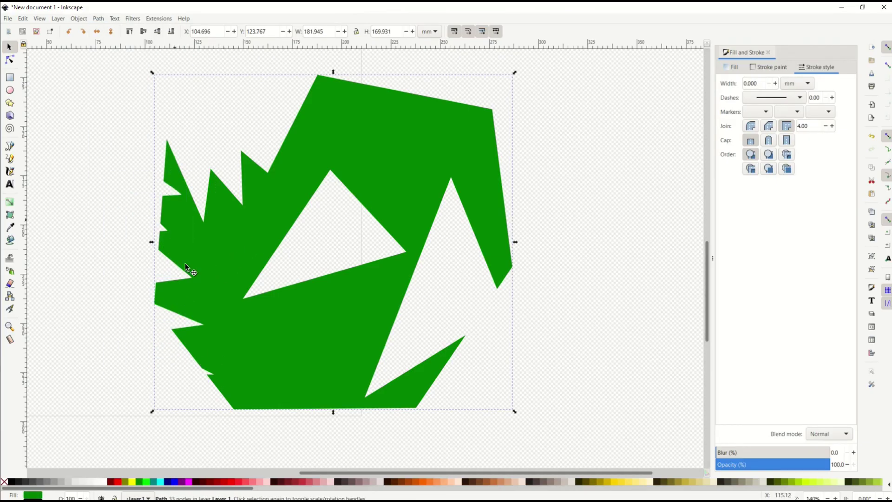
{"action": "left_click", "coordinate": [8, 61]}
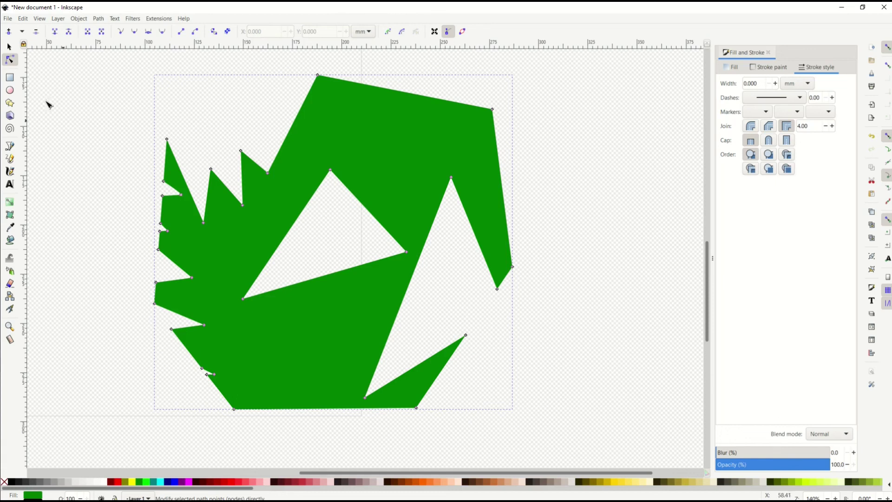
{"action": "left_click", "coordinate": [10, 47]}
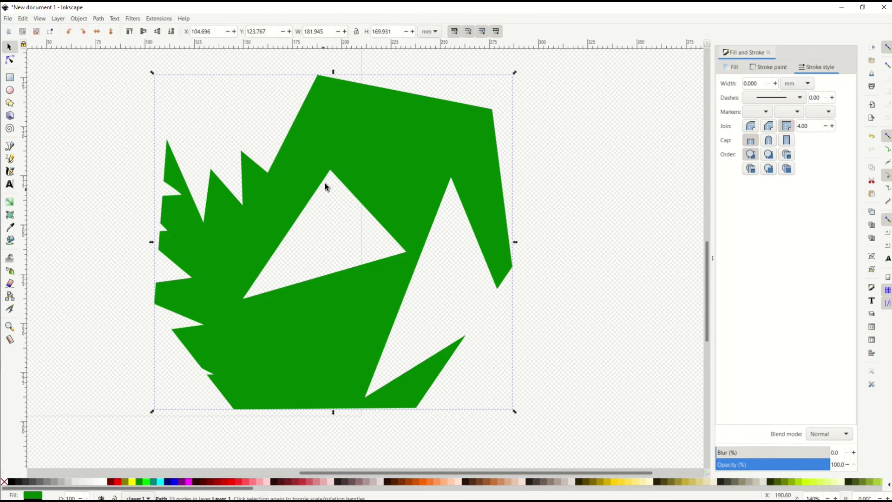